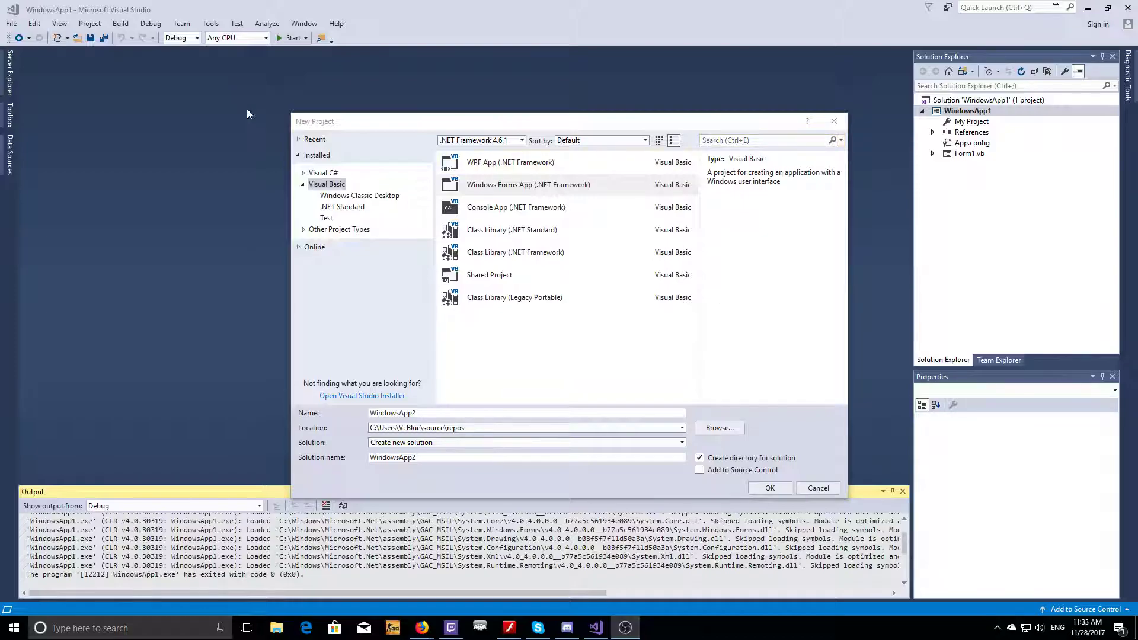
Step: Create a Visual Basic Windows Forms App (.NET Framework) project named WindowsApp2
{"action": "left_click", "coordinate": [578, 185]}
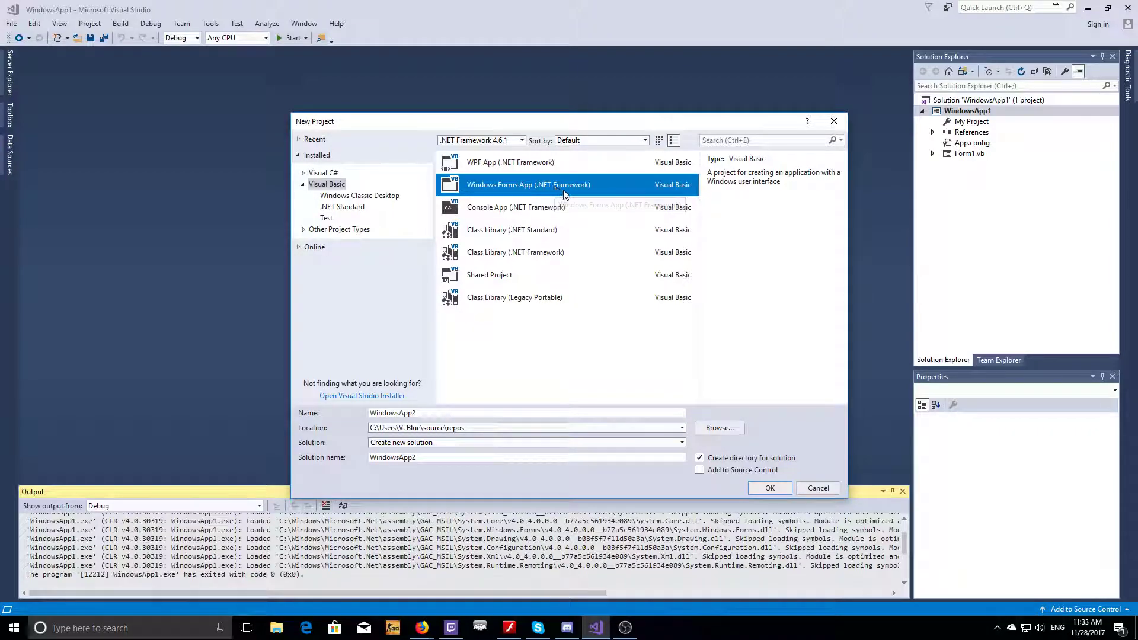
{"action": "left_click", "coordinate": [587, 412]}
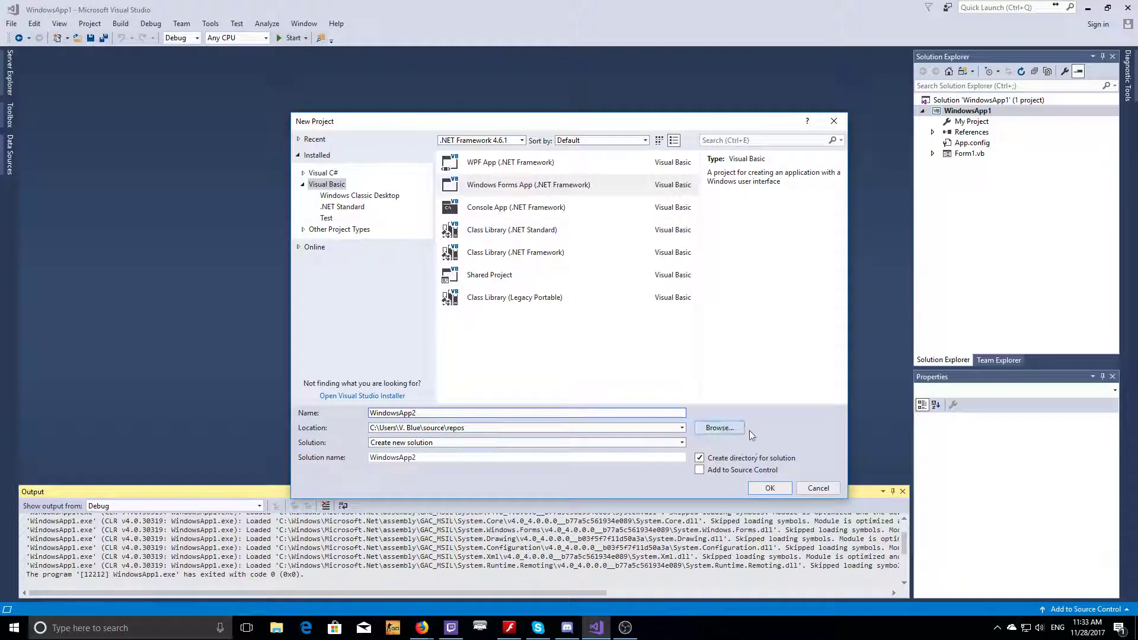
{"action": "left_click", "coordinate": [770, 490]}
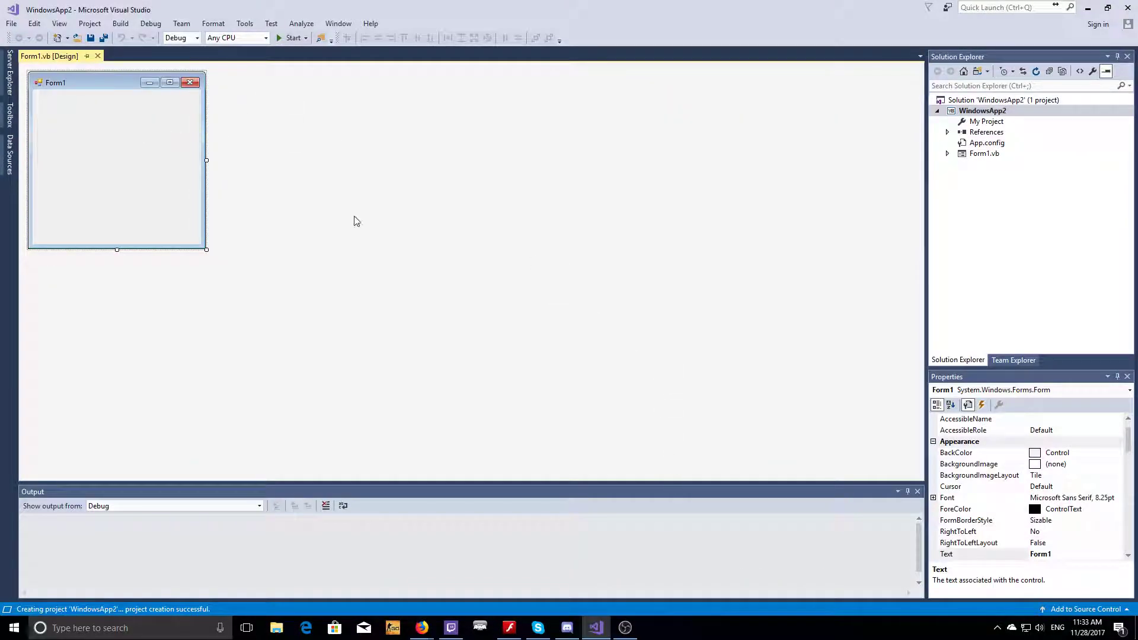
Step: Add a Label1 control from the Toolbox to Form1 and move it lower
{"action": "left_click", "coordinate": [9, 123]}
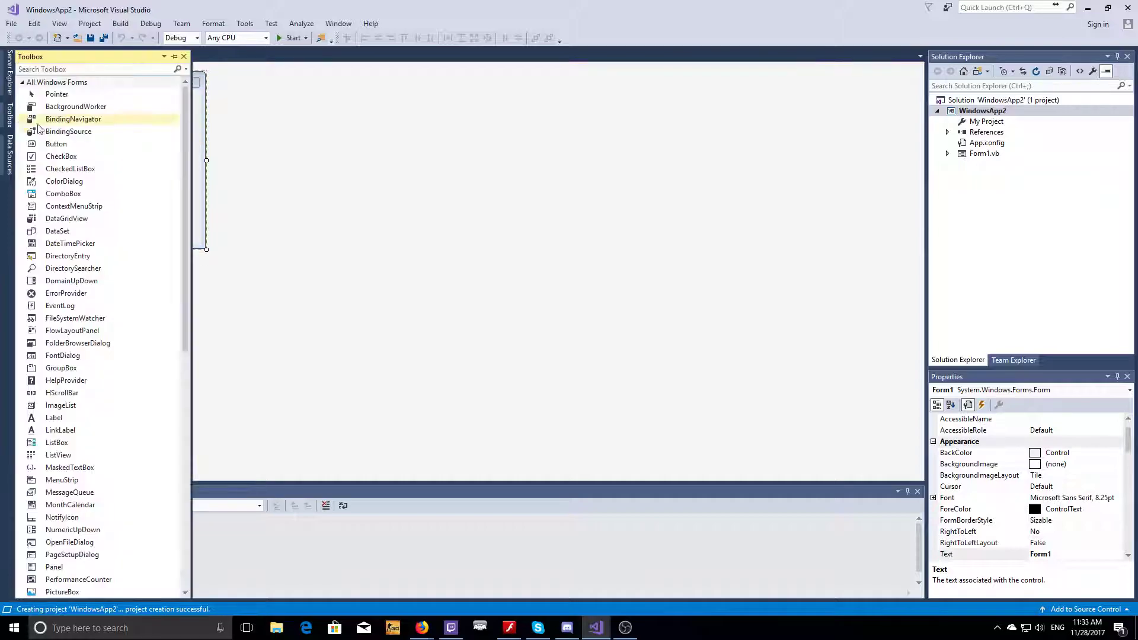
{"action": "scroll", "coordinate": [73, 144], "scroll_direction": "down", "scroll_amount": 1}
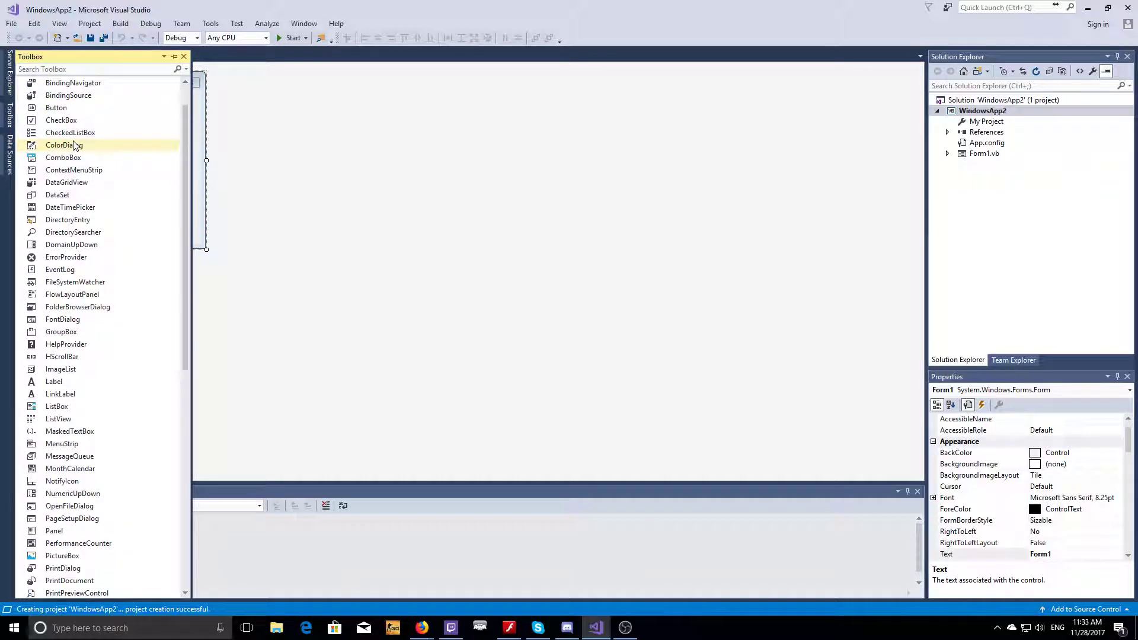
{"action": "scroll", "coordinate": [75, 145], "scroll_direction": "down", "scroll_amount": 6}
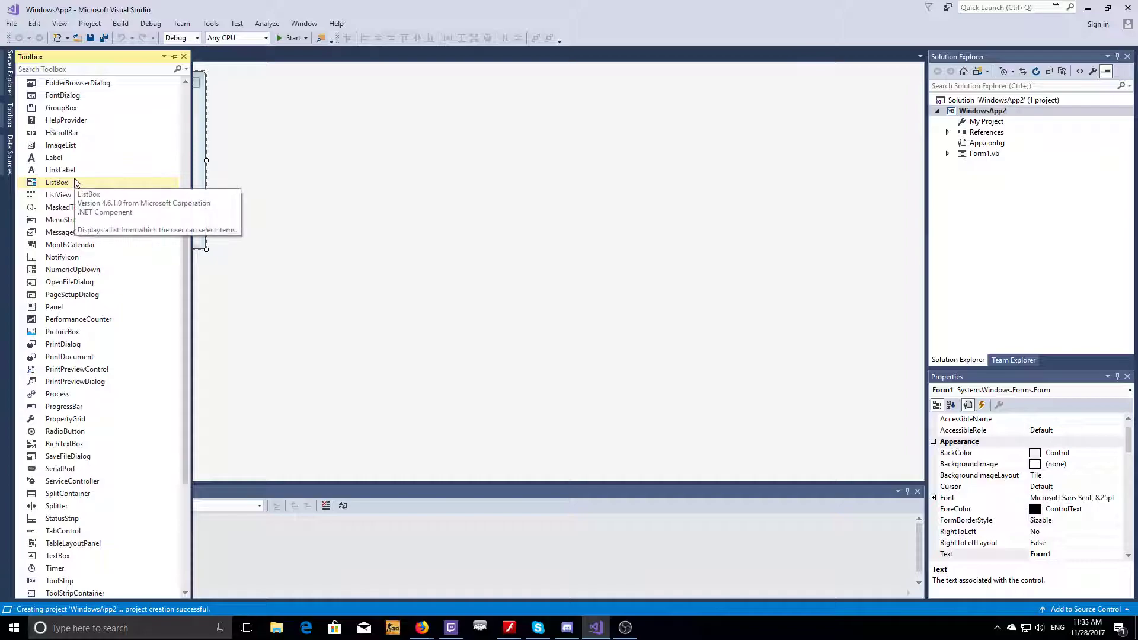
{"action": "type", "text": "l"}
{"action": "double_click", "coordinate": [85, 161]}
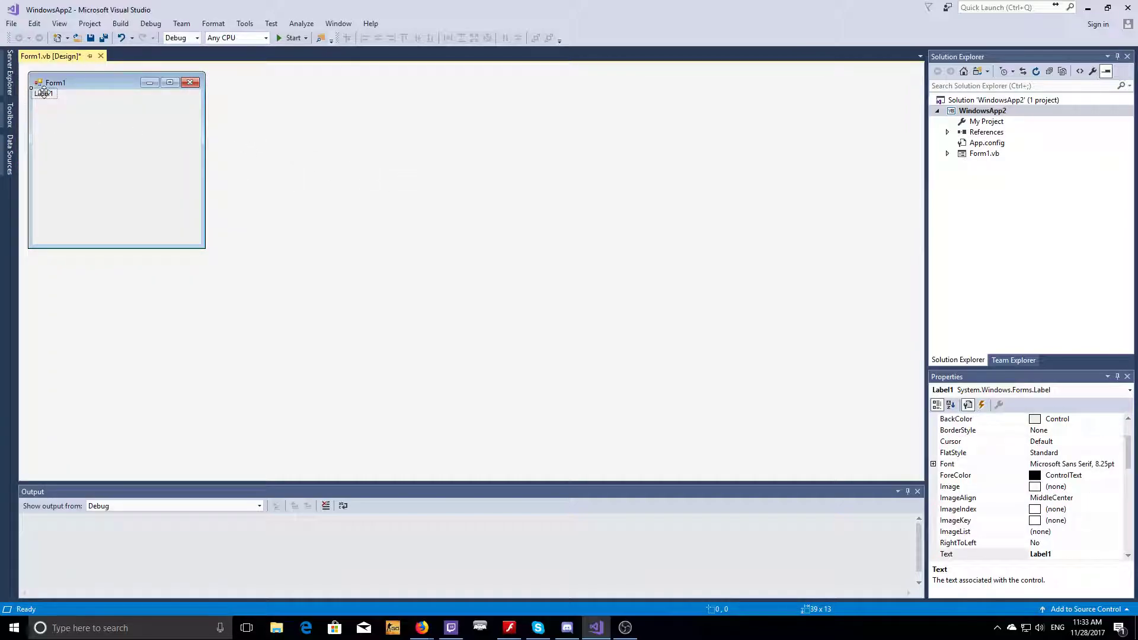
{"action": "left_click_drag", "start_coordinate": [46, 93], "coordinate": [58, 121]}
{"action": "scroll", "coordinate": [1020, 468], "scroll_direction": "down", "scroll_amount": 3}
{"action": "scroll", "coordinate": [1020, 467], "scroll_direction": "down", "scroll_amount": 2}
Step: Set Label1's AutoSize to False and stretch it wider across the form
{"action": "left_click", "coordinate": [1014, 487]}
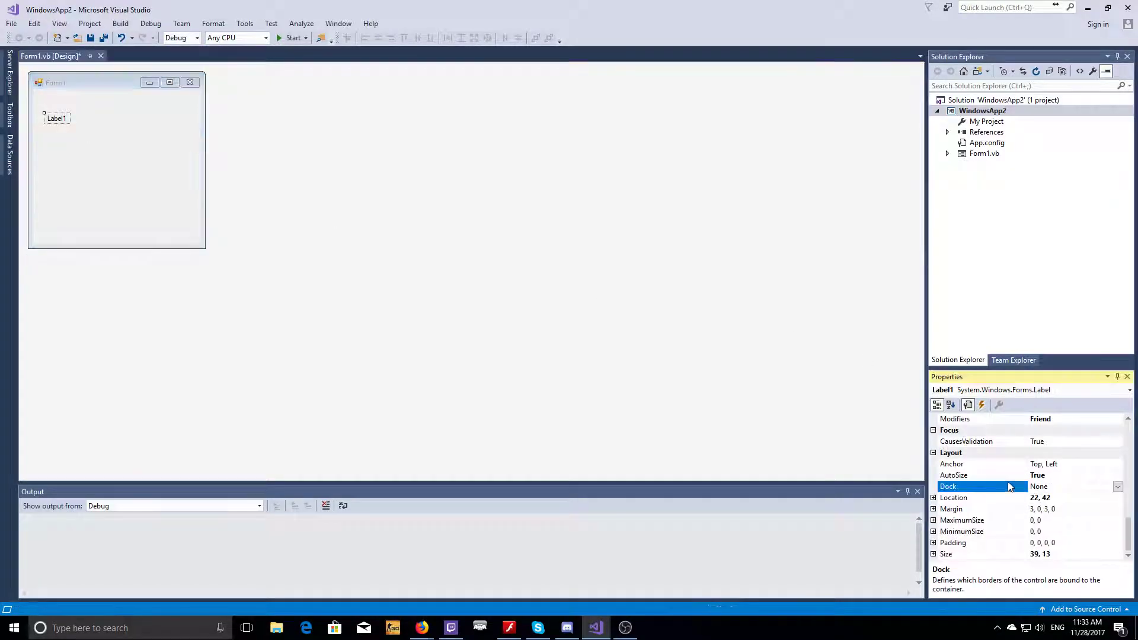
{"action": "double_click", "coordinate": [1050, 475]}
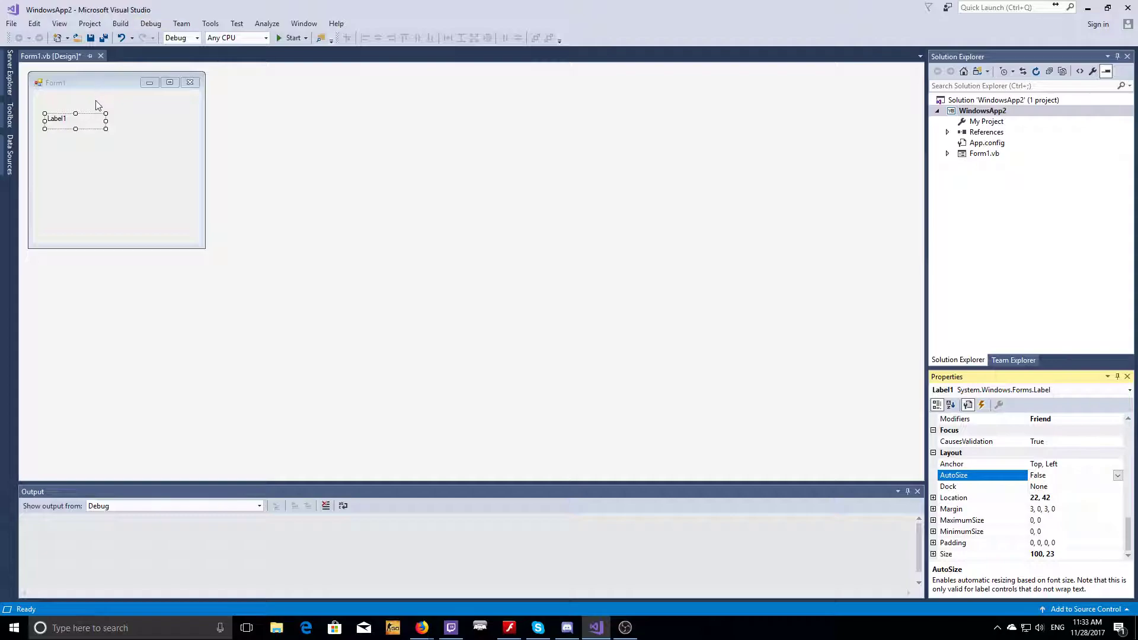
{"action": "mouse_move", "coordinate": [105, 121]}
{"action": "left_mouse_down"}
{"action": "mouse_move", "coordinate": [189, 123]}
{"action": "mouse_move", "coordinate": [135, 106]}
{"action": "left_mouse_up"}
Step: Generate an empty Form1_MouseHover handler from Form1's event list in code view
{"action": "double_click", "coordinate": [129, 140]}
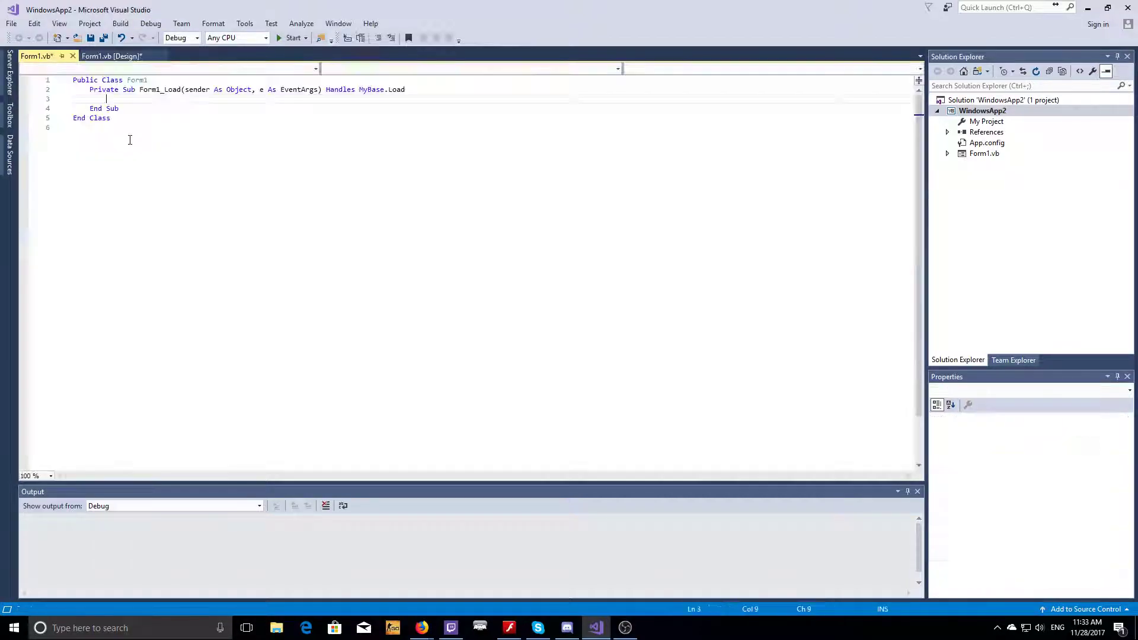
{"action": "left_click", "coordinate": [112, 60]}
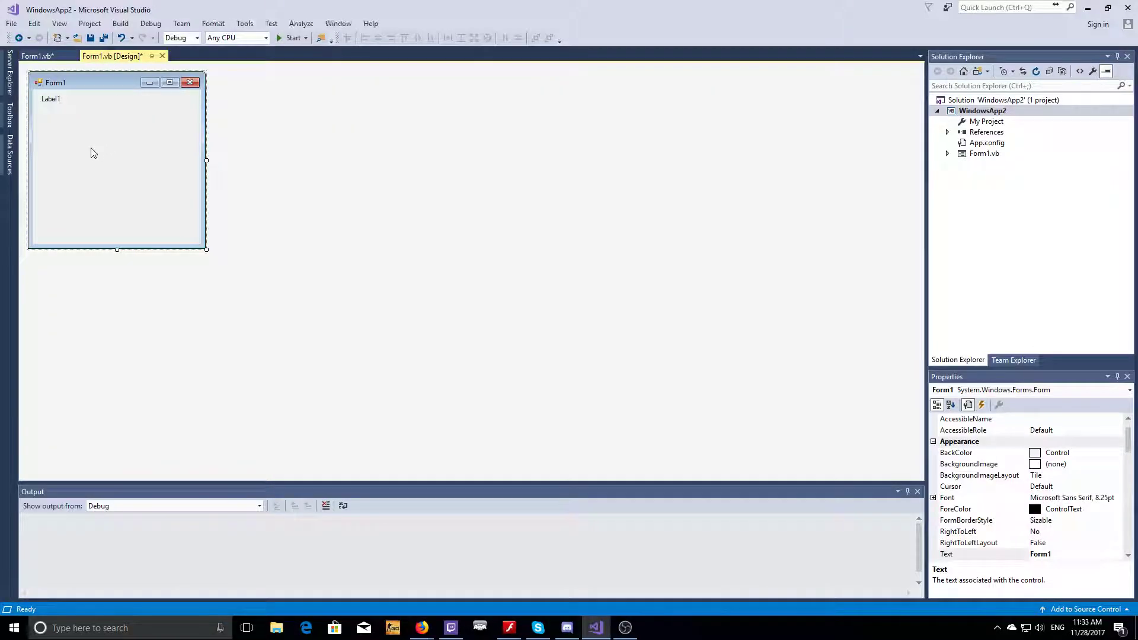
{"action": "double_click", "coordinate": [92, 152]}
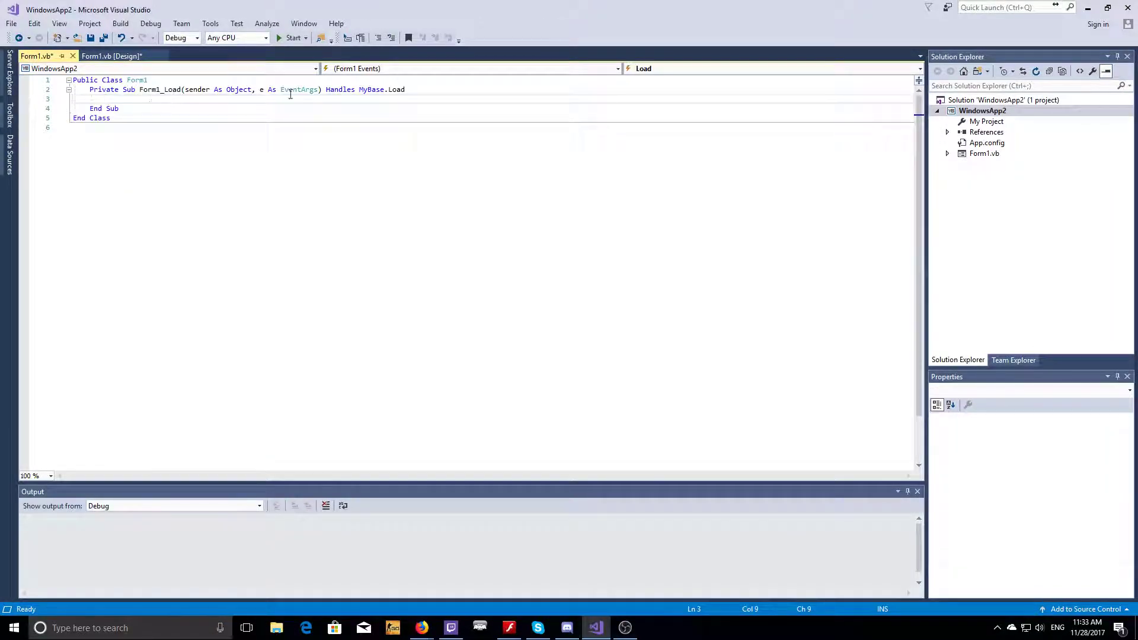
{"action": "left_click", "coordinate": [643, 75]}
{"action": "scroll", "coordinate": [680, 145], "scroll_direction": "down", "scroll_amount": 1}
{"action": "scroll", "coordinate": [677, 232], "scroll_direction": "down", "scroll_amount": 1}
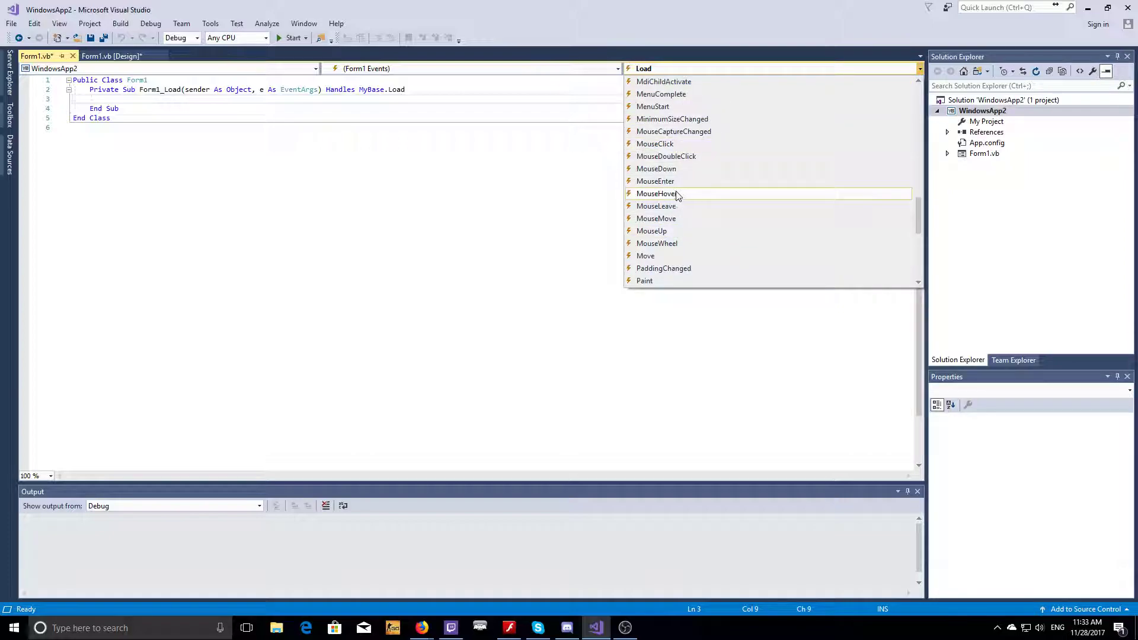
{"action": "left_click", "coordinate": [677, 195]}
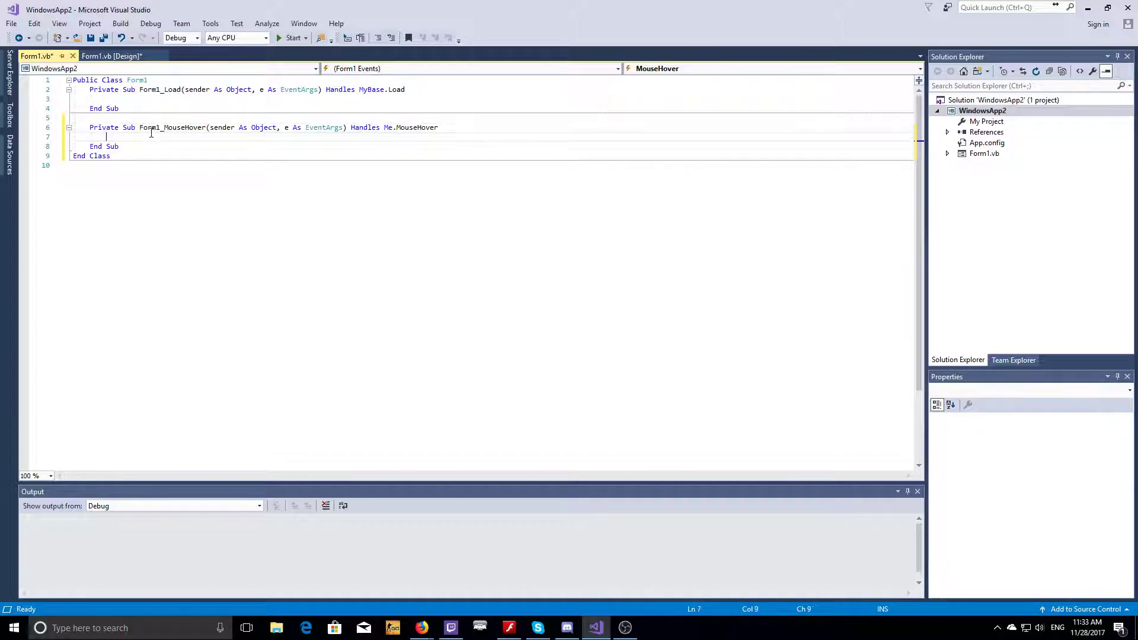
{"action": "type", "text": "L"}
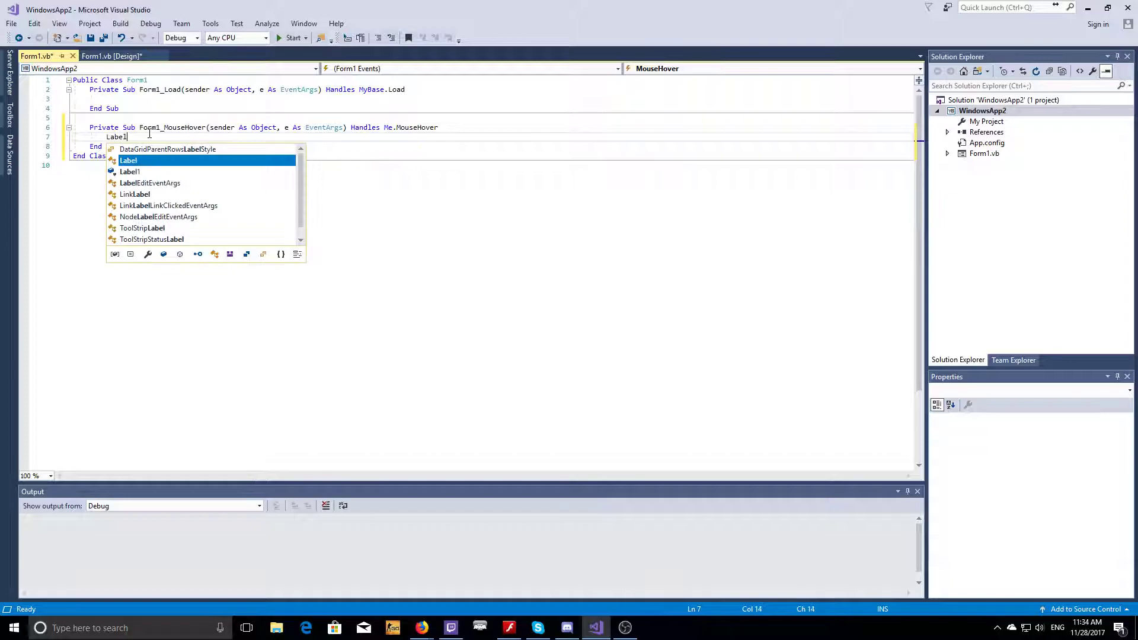
{"action": "type", "text": "abel1.text"}
Step: Complete Label1.Text = "Hello World" in Form1_MouseHover, save, and start the app
{"action": "key", "text": "BackSpace"}
{"action": "key", "text": "BackSpace"}
{"action": "key", "text": "BackSpace"}
{"action": "type", "text": "Text = "}
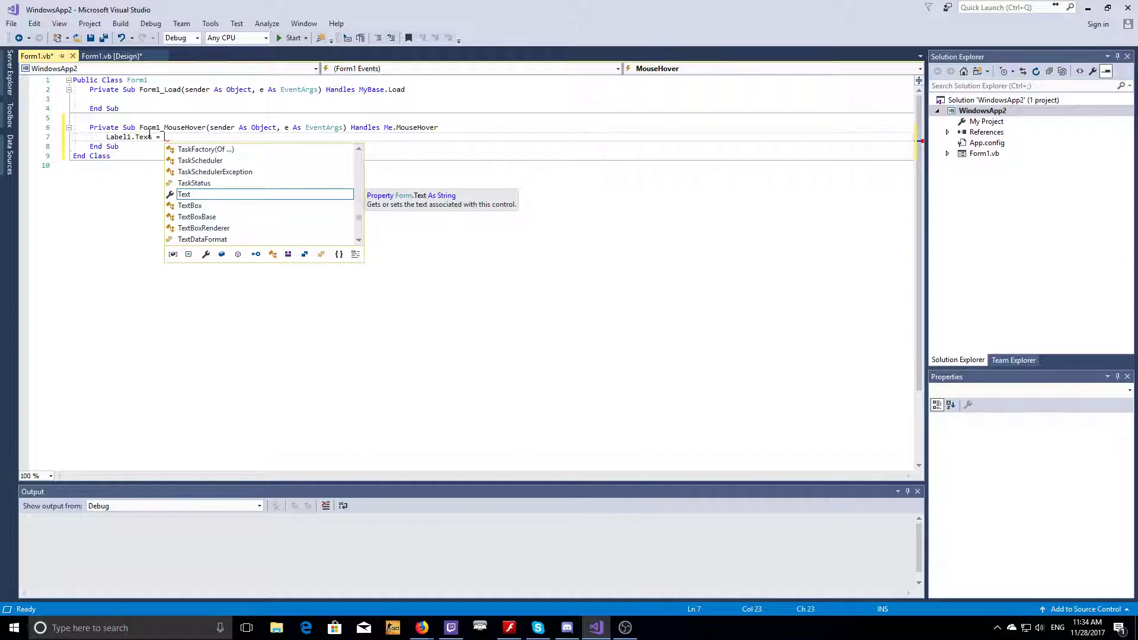
{"action": "type", "text": "\"\""}
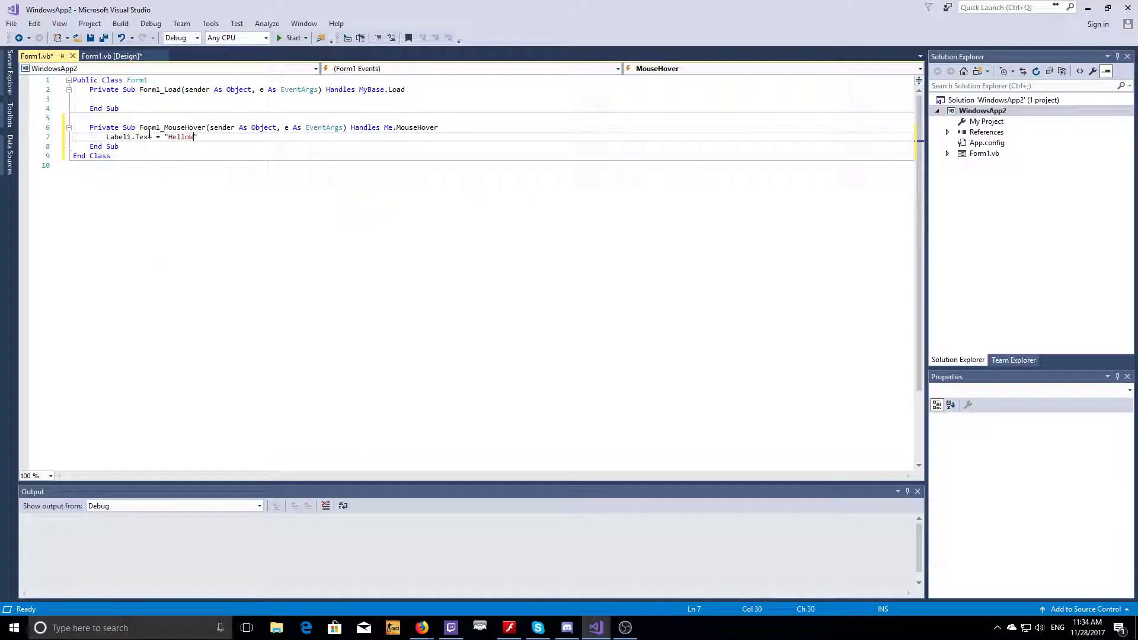
{"action": "key", "text": "ctrl+s"}
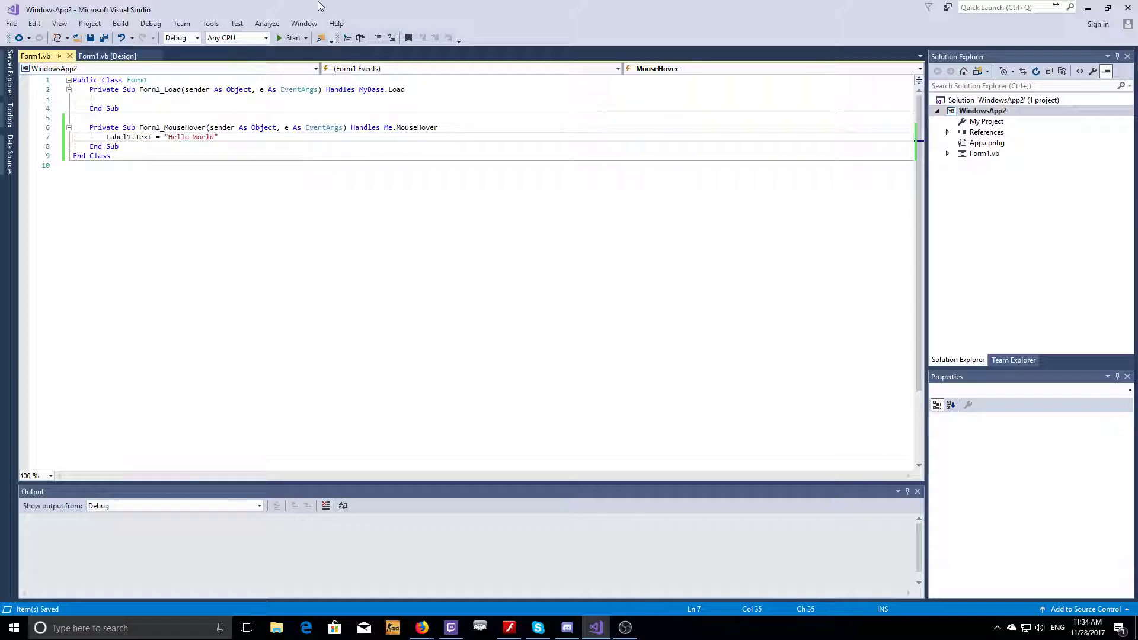
{"action": "left_click", "coordinate": [265, 37]}
Step: Run WindowsApp2, hover over Form1 to see "Hello World", then close and relaunch it
{"action": "left_click", "coordinate": [283, 40]}
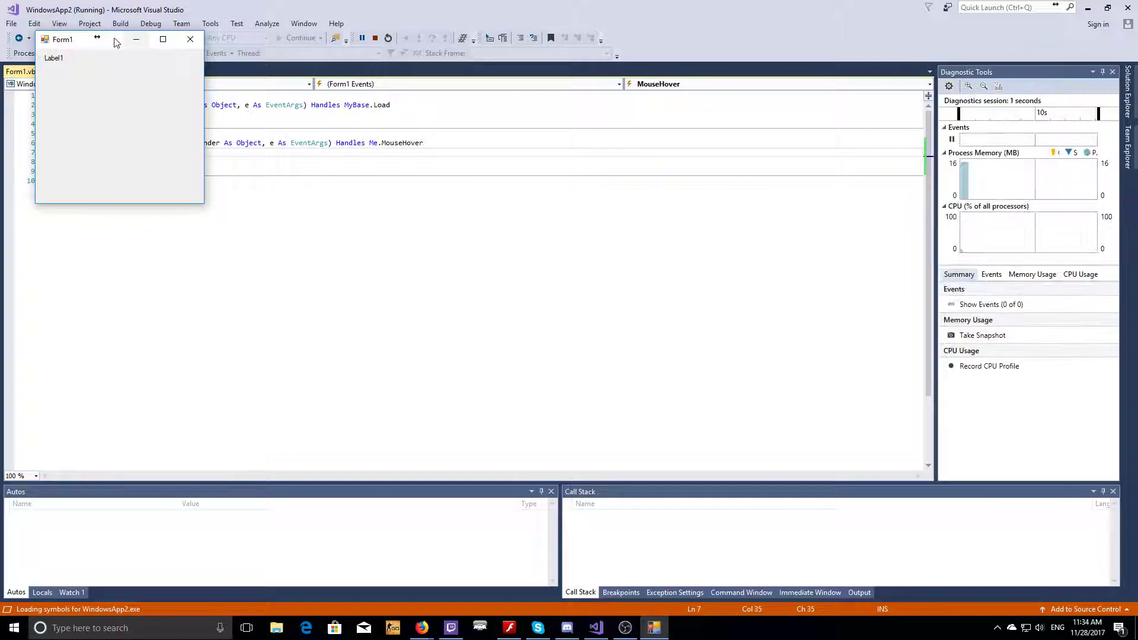
{"action": "left_click_drag", "start_coordinate": [79, 40], "coordinate": [692, 30]}
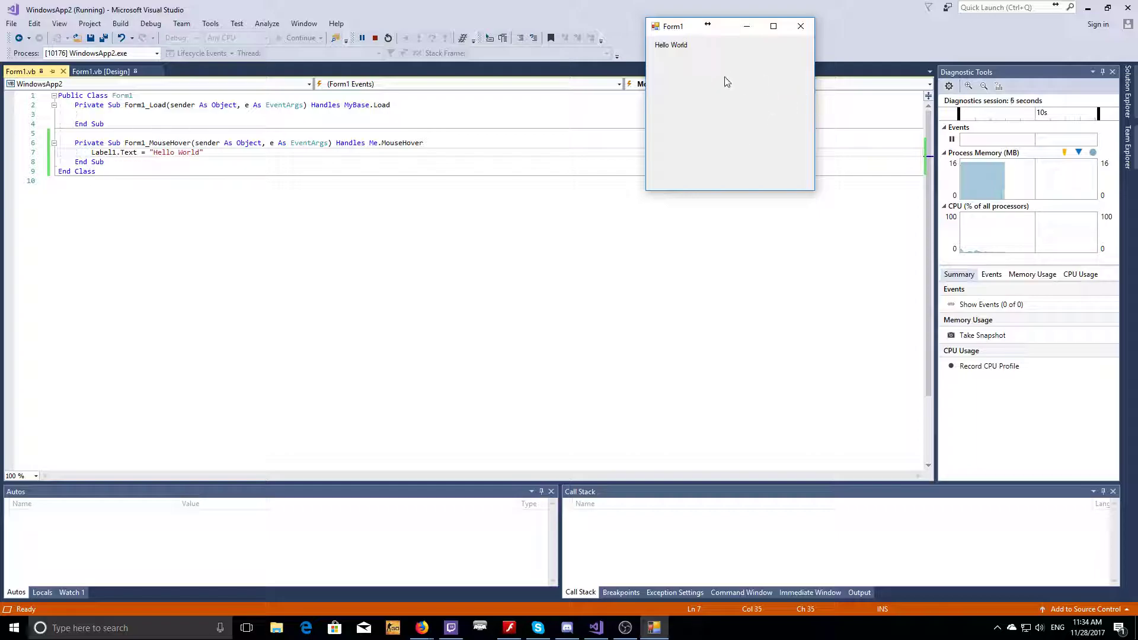
{"action": "left_click", "coordinate": [800, 26]}
{"action": "left_click", "coordinate": [290, 38]}
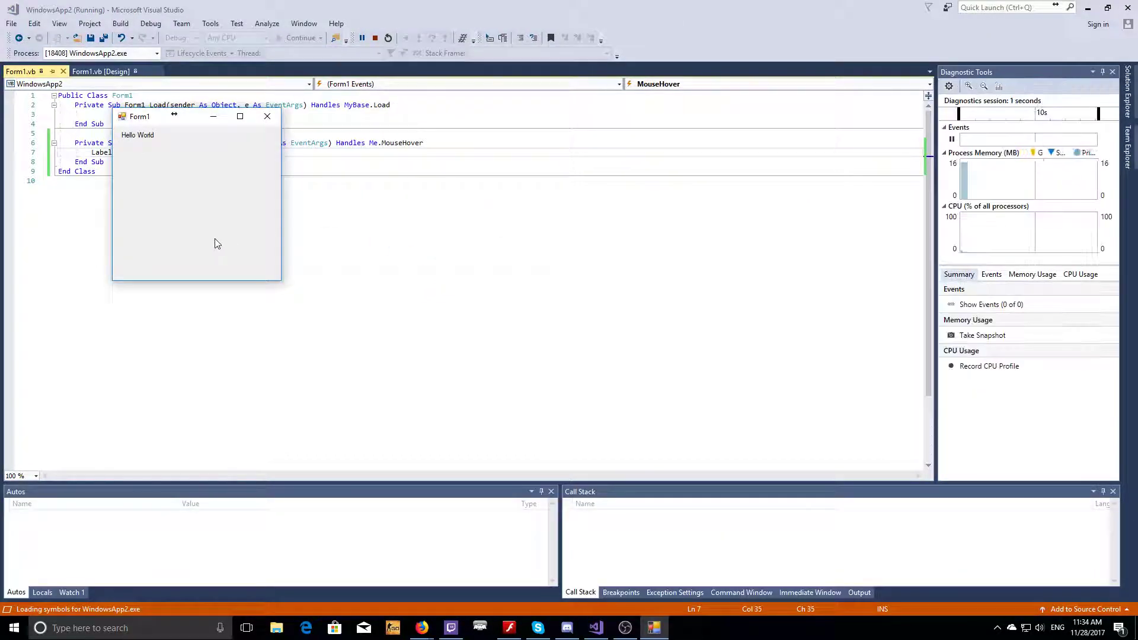